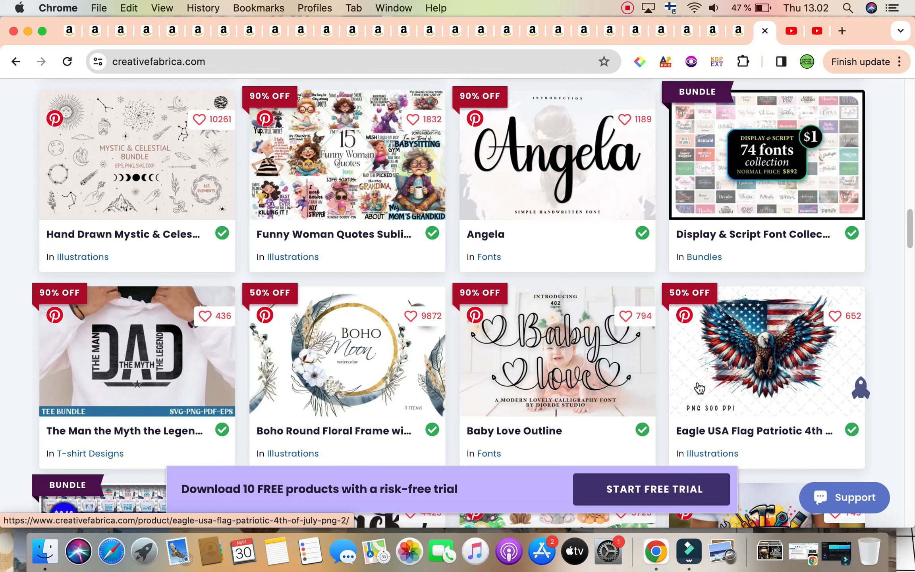
Step: Switch from the Creative Fabrica site to the Amazon results for "end of life planner organizer notebook" and examine its niche statistics
scroll(681, 344, "up", 10)
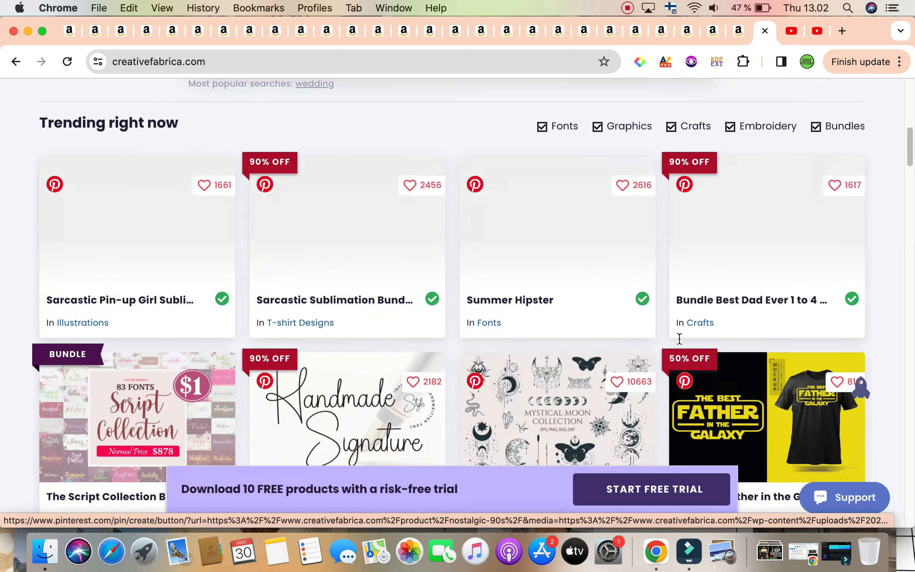
scroll(681, 344, "up", 10)
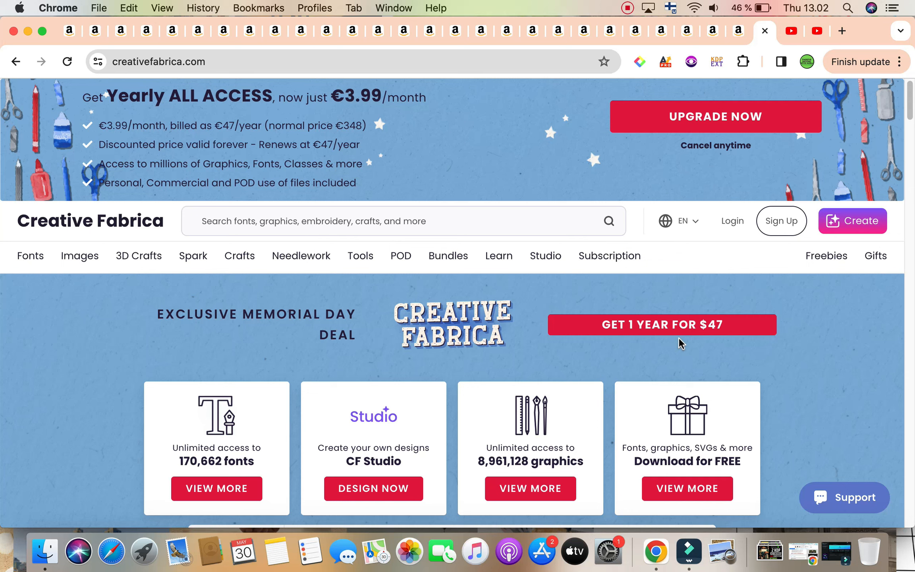
left_click(684, 34)
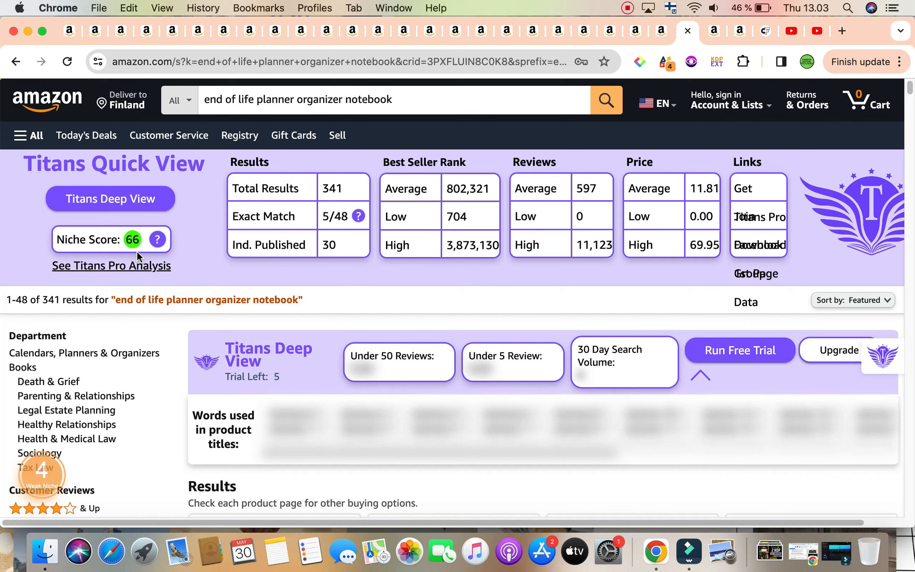
left_click(355, 195)
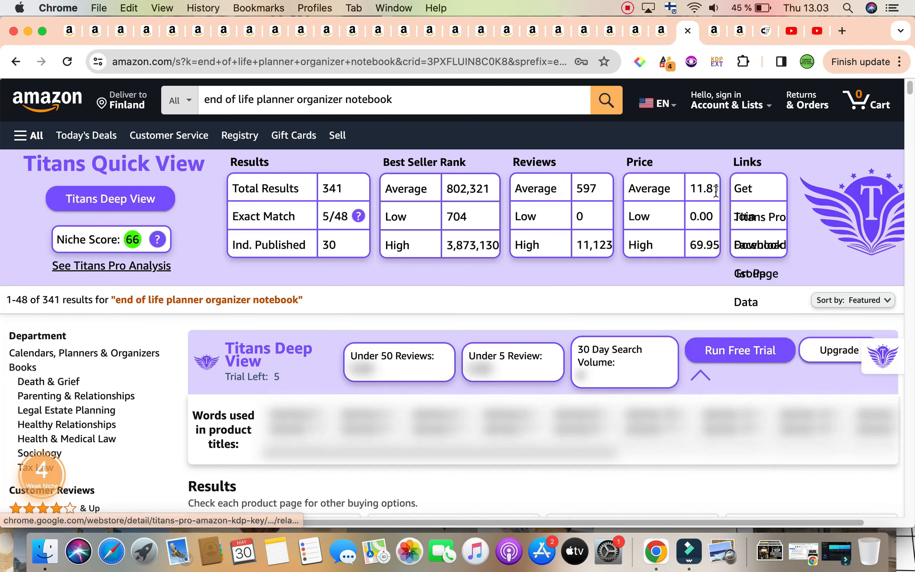
Step: Examine the sales ranks, prices and reviews of the first planners listed for "end of life planner organizer notebook", including the Peace of Mind Planner's details
scroll(714, 189, "down", 3)
scroll(715, 191, "down", 15)
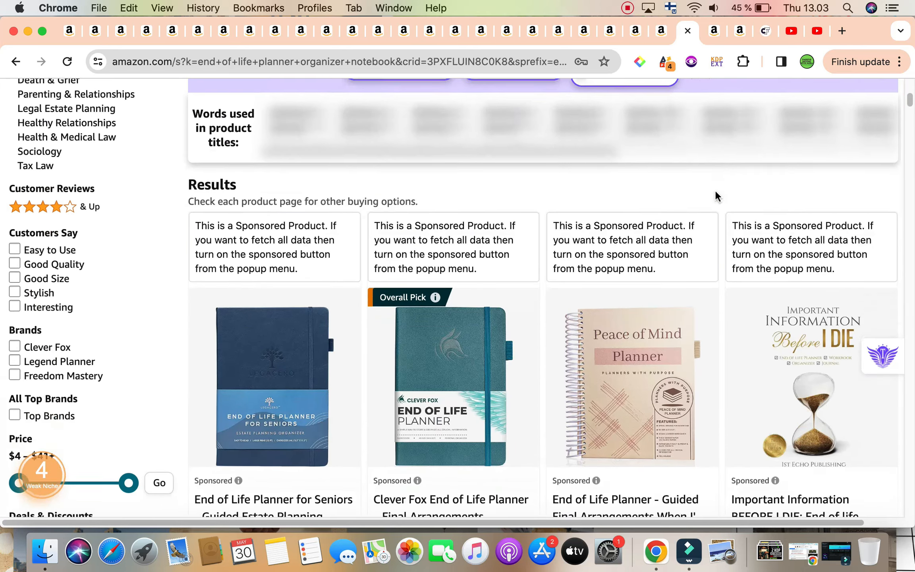
scroll(715, 190, "up", 7)
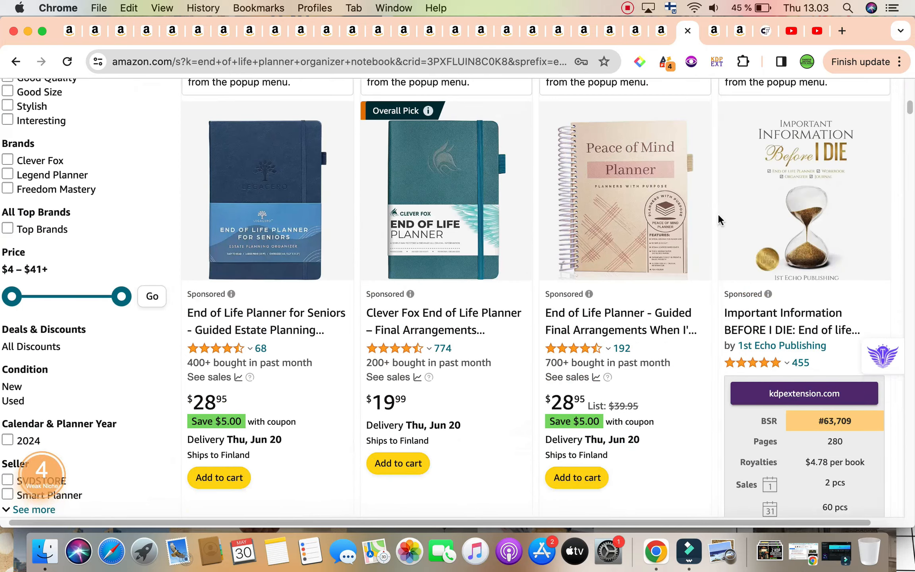
scroll(718, 213, "down", 10)
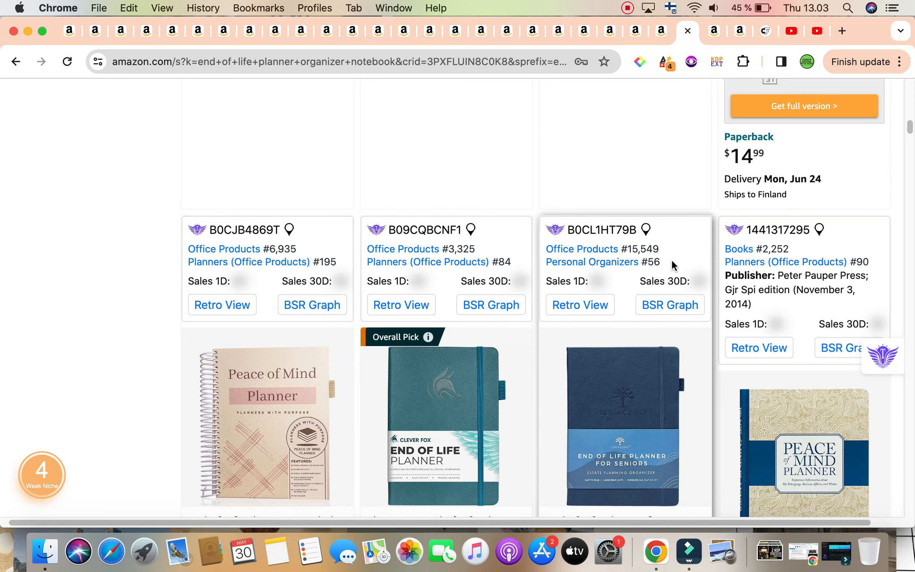
scroll(788, 295, "down", 3)
mouse_move(807, 267)
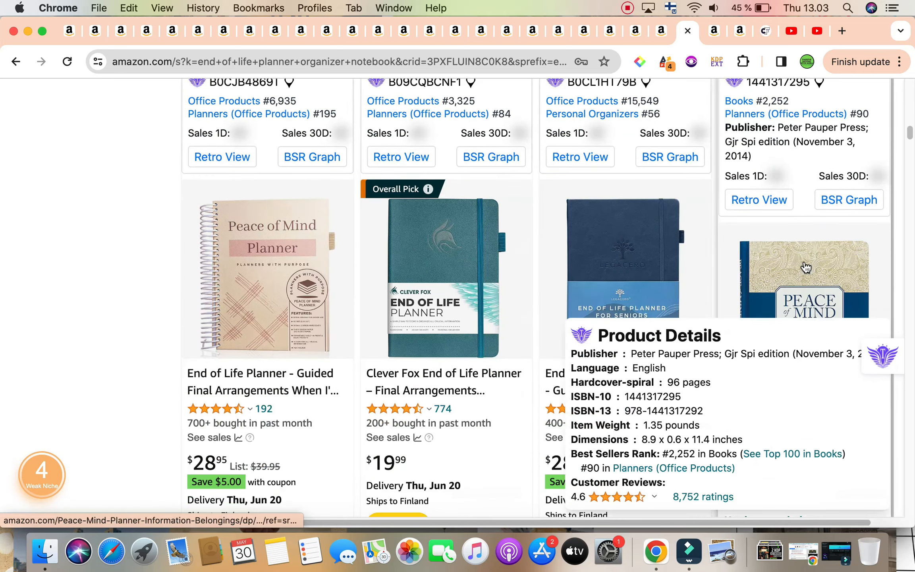
scroll(807, 267, "down", 5)
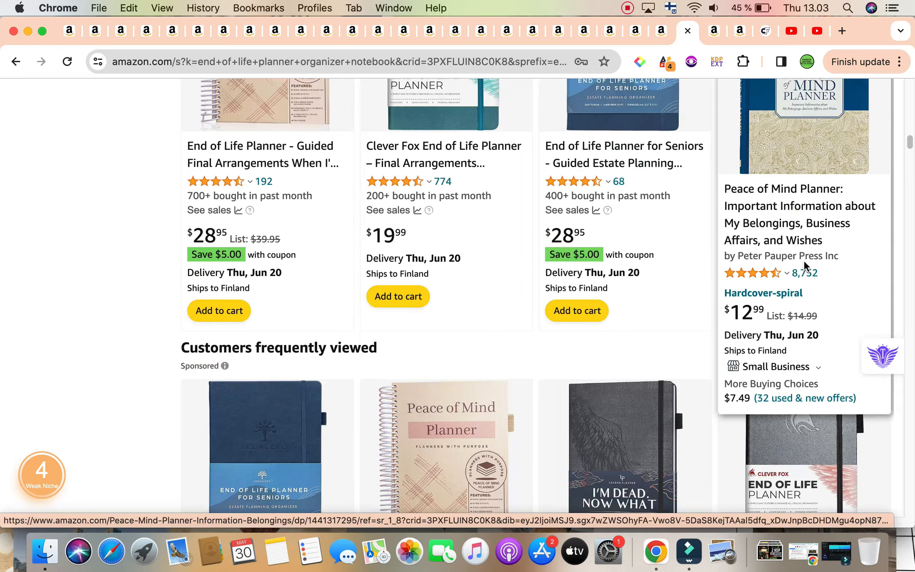
scroll(804, 262, "down", 6)
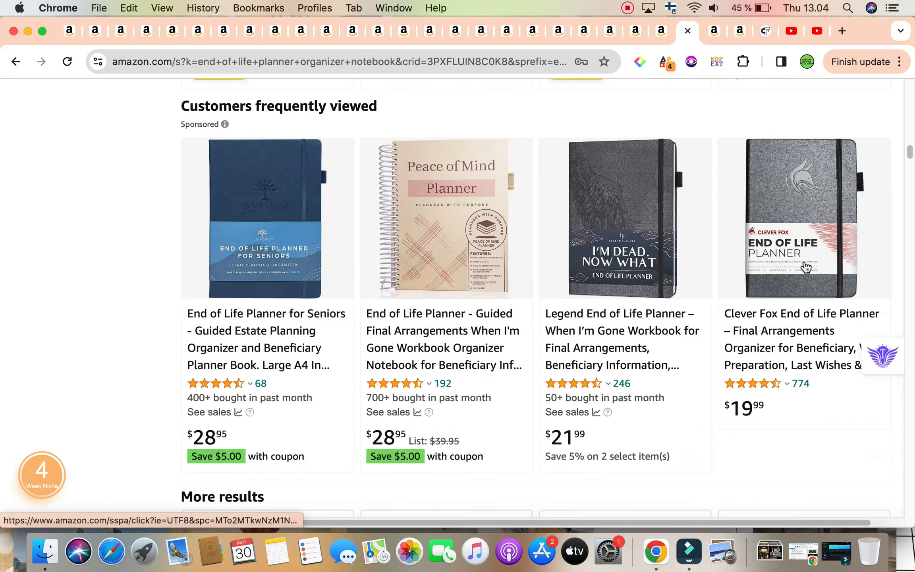
scroll(804, 266, "down", 5)
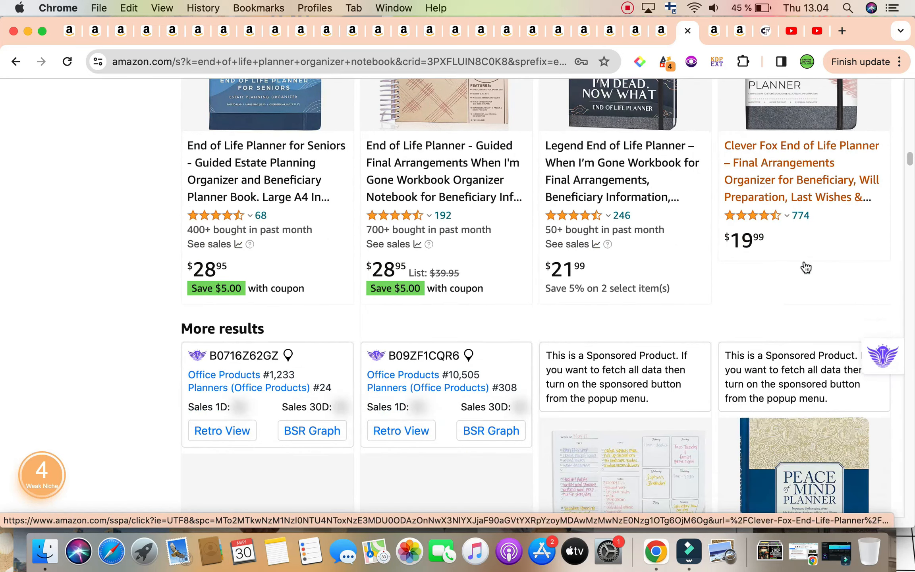
scroll(473, 382, "down", 4)
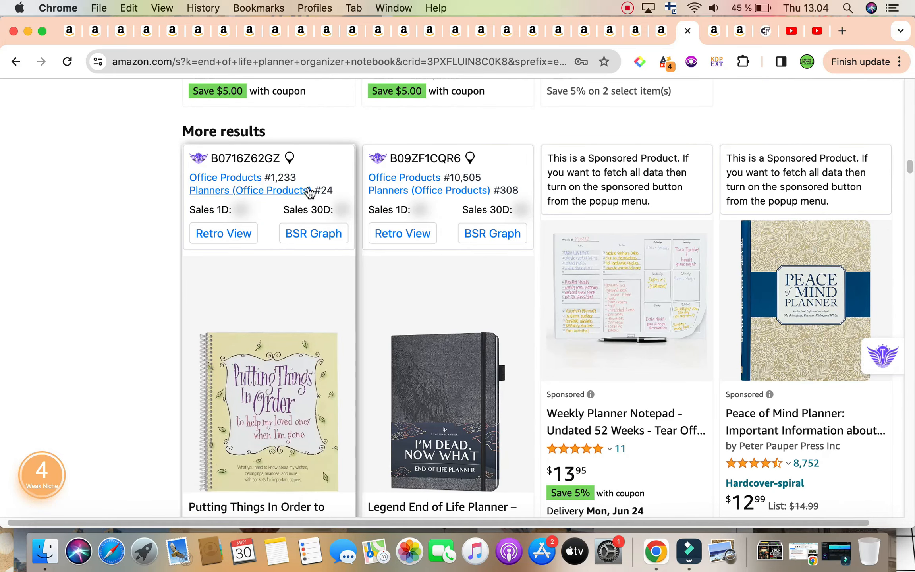
Step: Examine the ranks, royalties and estimated sales of the competing planners under More results, then return to the niche statistics
scroll(810, 276, "down", 13)
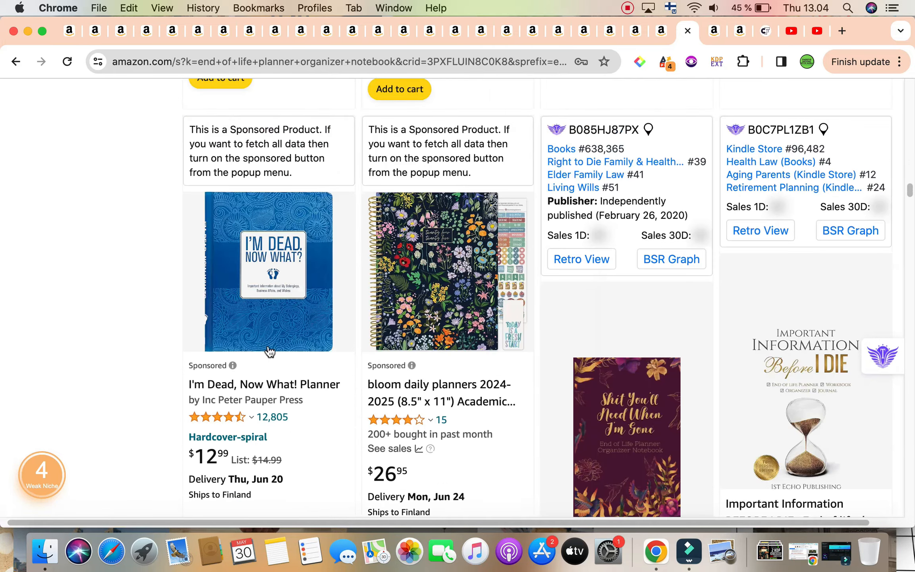
scroll(758, 198, "down", 1)
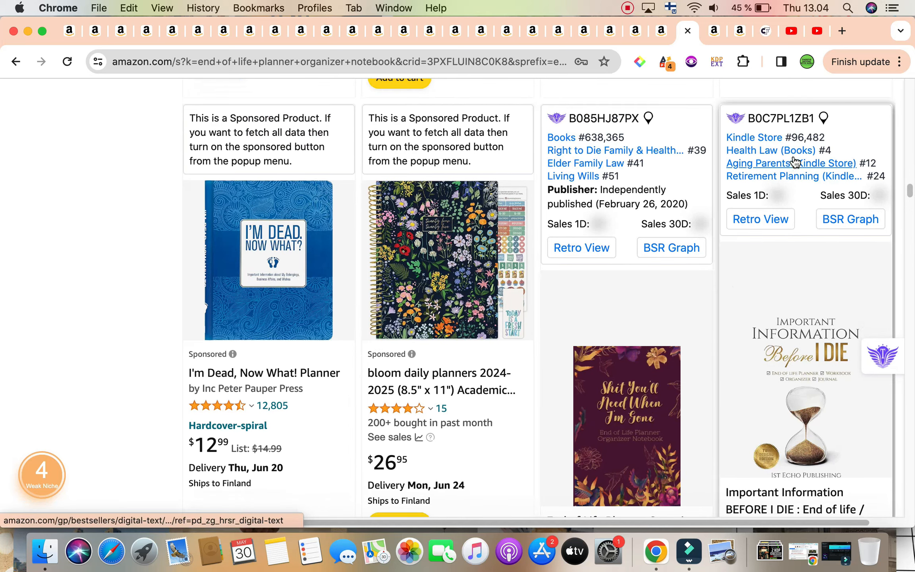
scroll(821, 248, "down", 6)
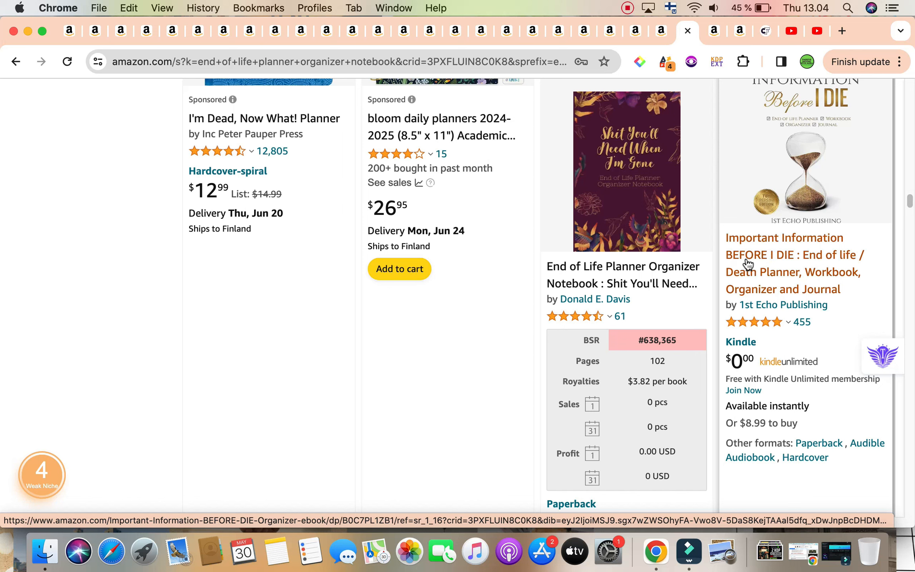
scroll(810, 333, "down", 9)
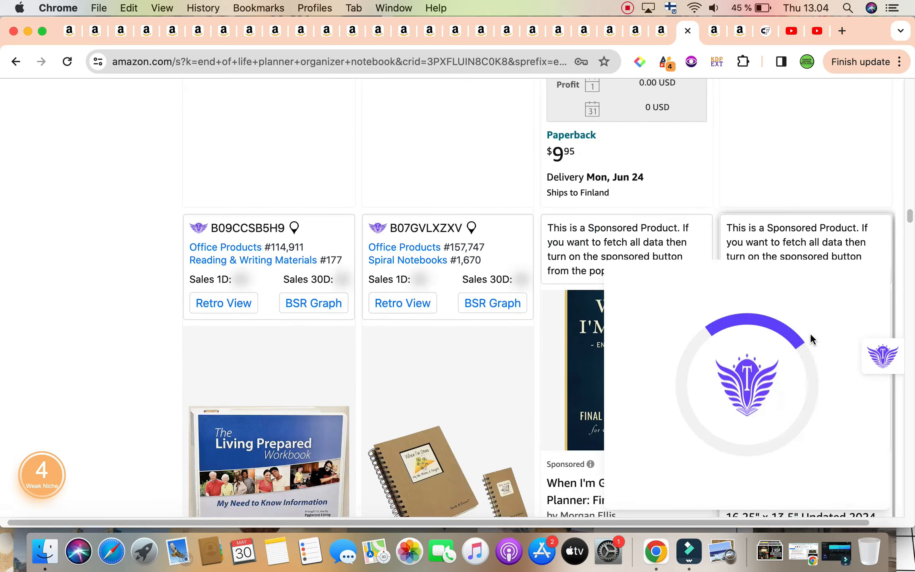
scroll(617, 305, "down", 12)
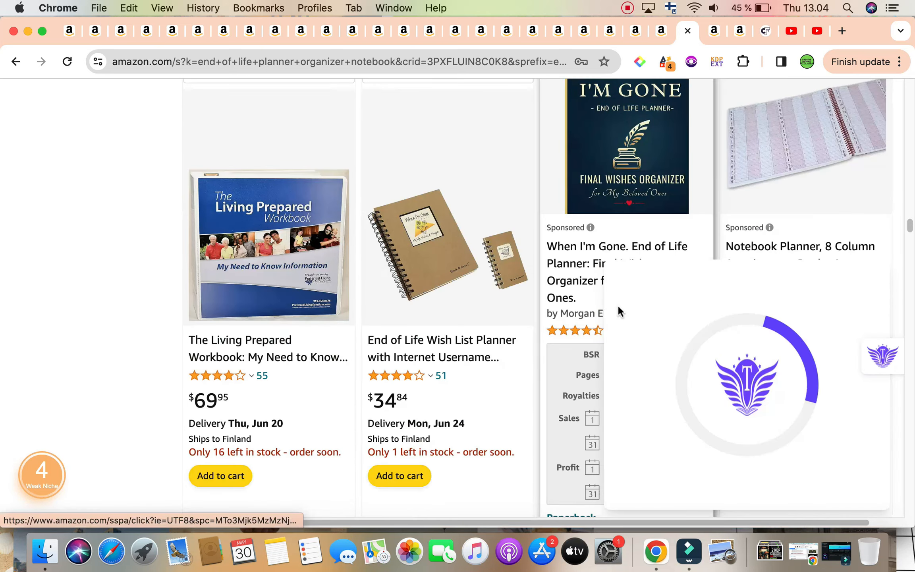
scroll(618, 305, "down", 6)
scroll(179, 306, "up", 2)
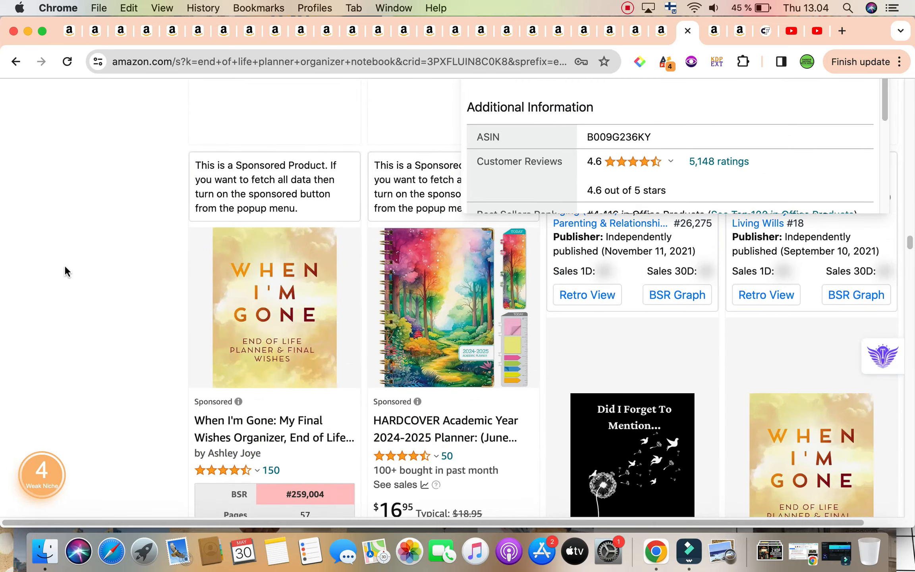
scroll(64, 267, "up", 7)
scroll(65, 271, "up", 10)
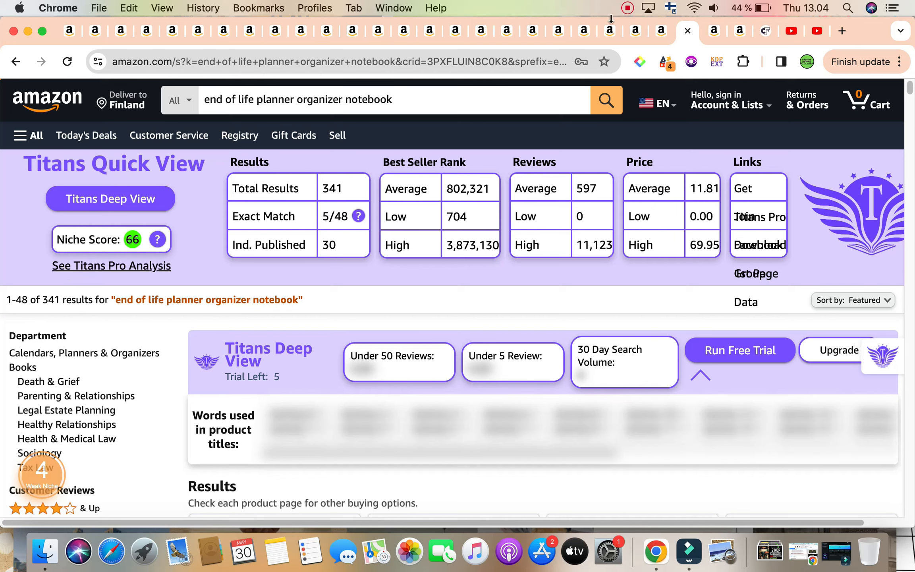
Step: Open the Amazon results for "end of life planner" and compare their niche statistics with those for "end of life planner organizer notebook"
left_click(717, 29)
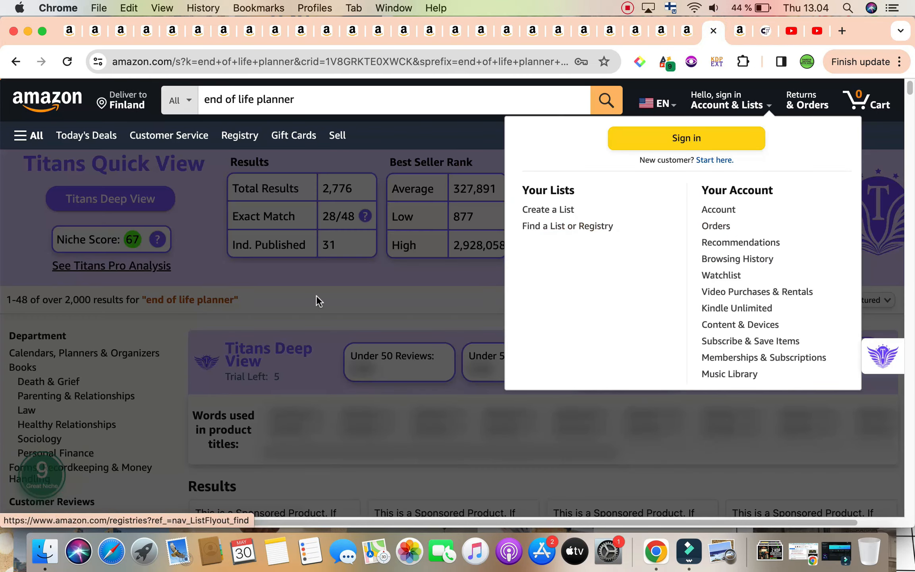
left_click(316, 297)
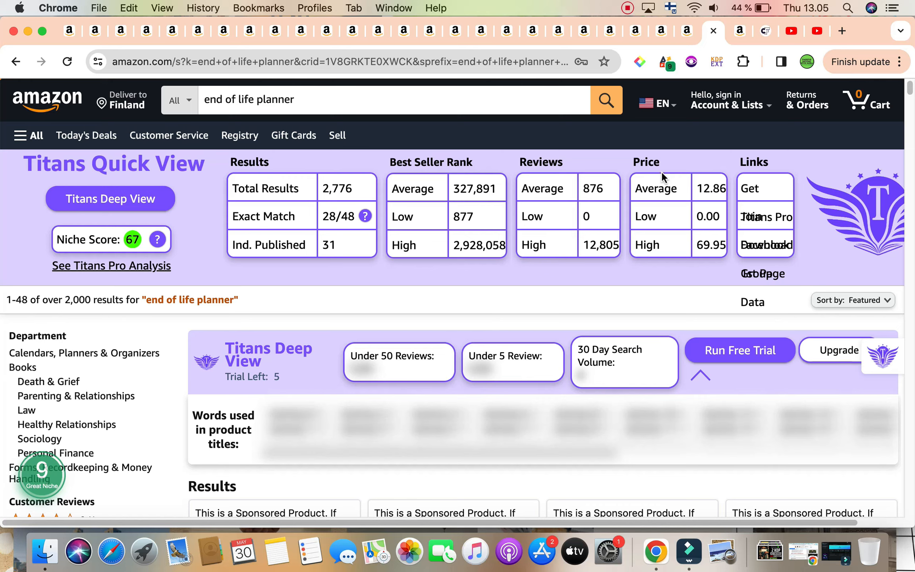
scroll(661, 173, "down", 3)
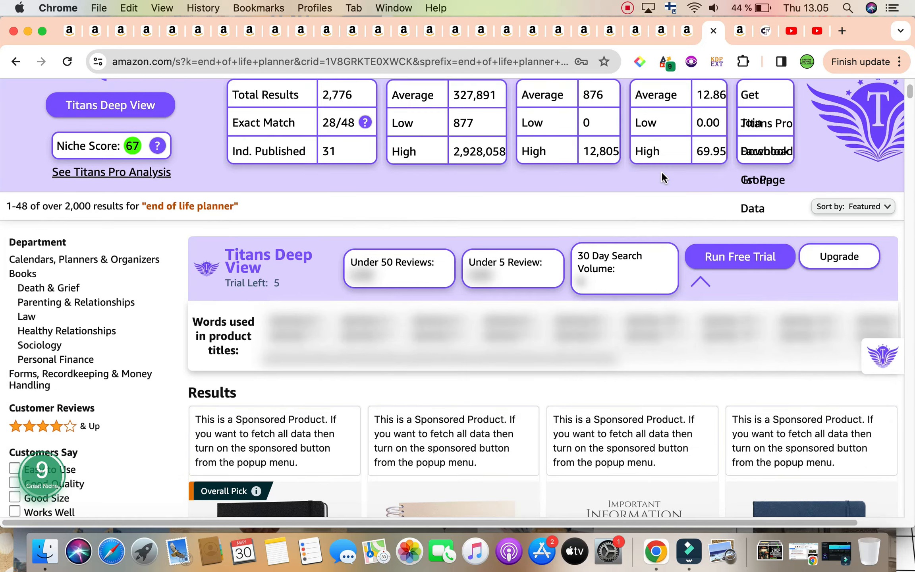
scroll(662, 175, "up", 3)
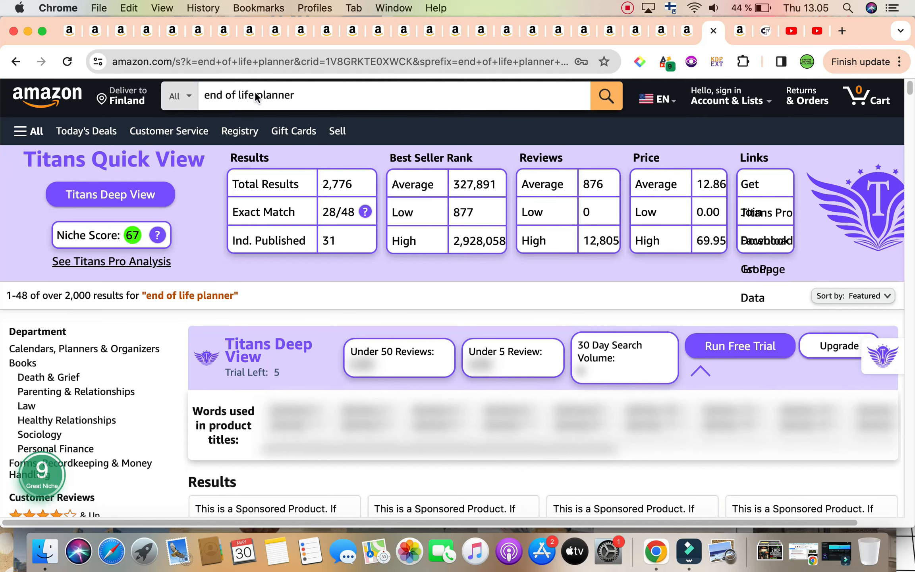
left_click(688, 35)
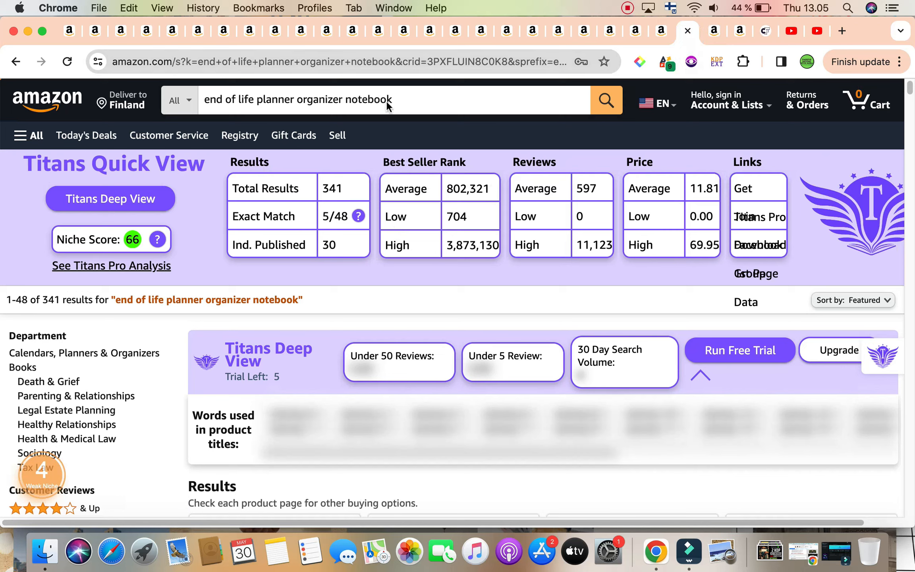
left_click(714, 31)
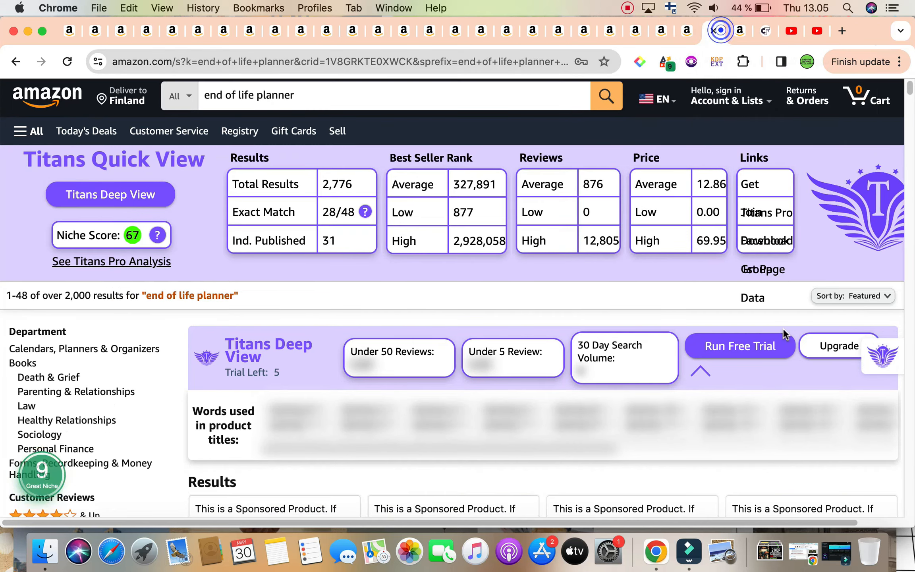
Step: Examine the best seller ranks and prices of the leading listings for "end of life planner", down to the More results section
scroll(606, 253, "down", 10)
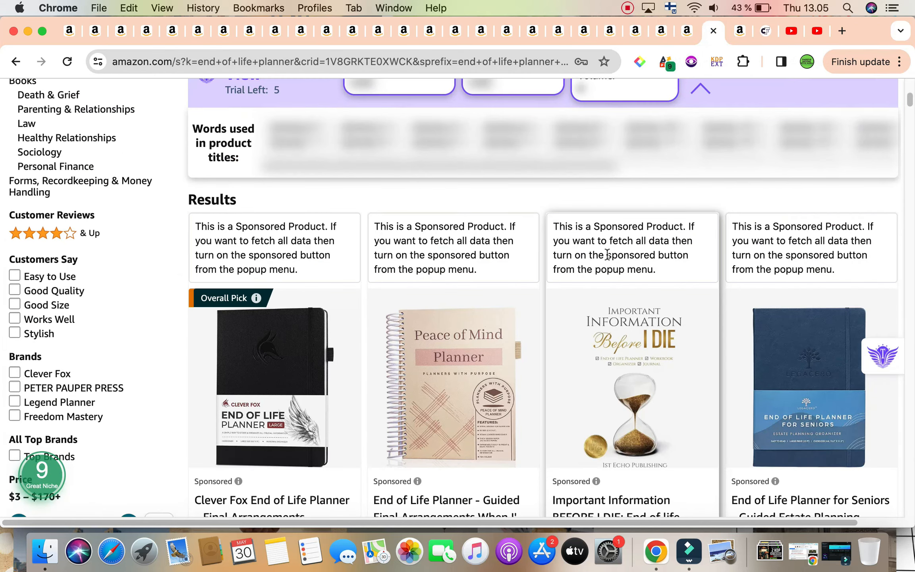
scroll(606, 254, "down", 9)
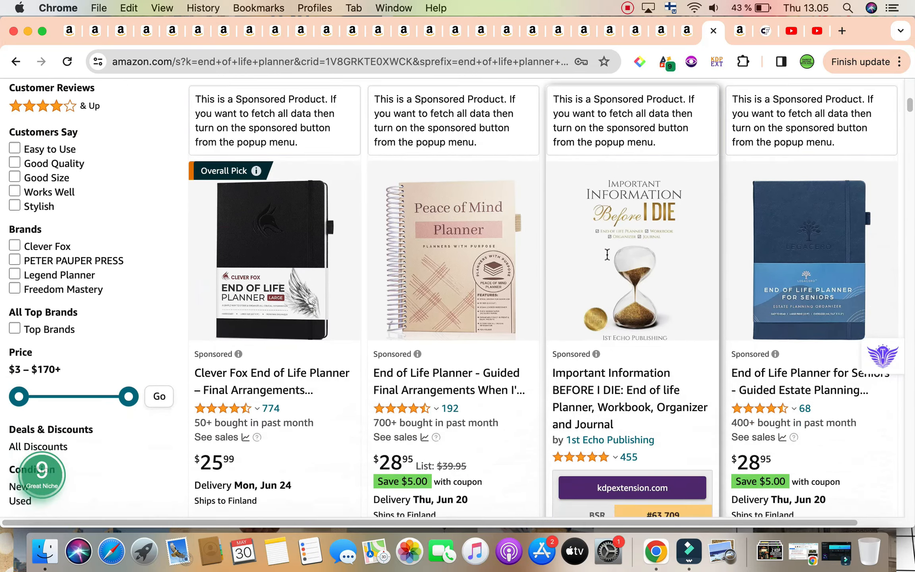
scroll(607, 258, "down", 15)
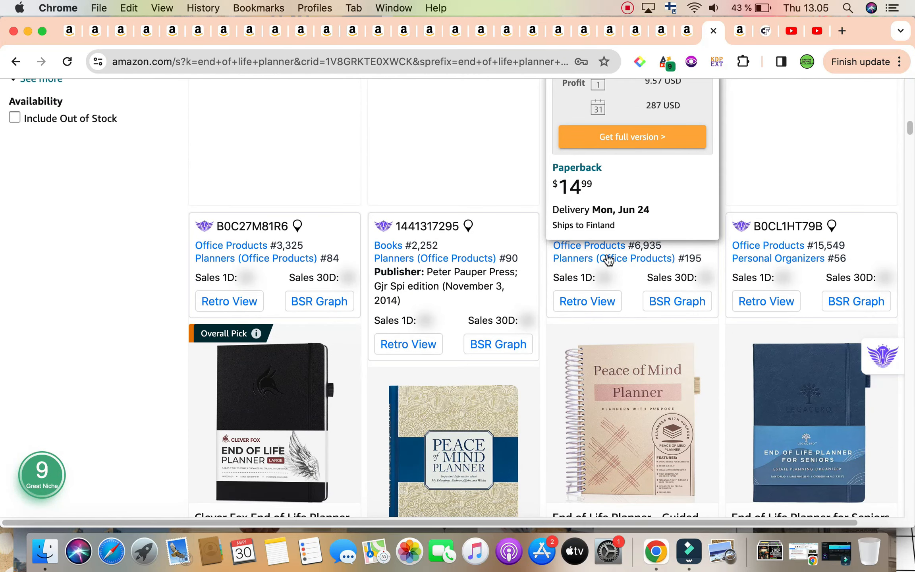
scroll(495, 359, "down", 2)
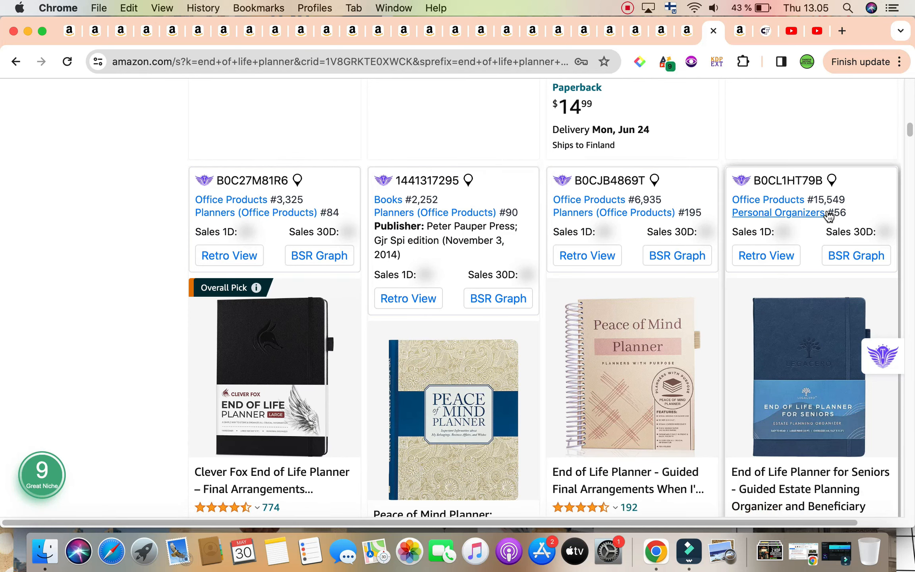
scroll(830, 210, "down", 1)
scroll(833, 210, "down", 20)
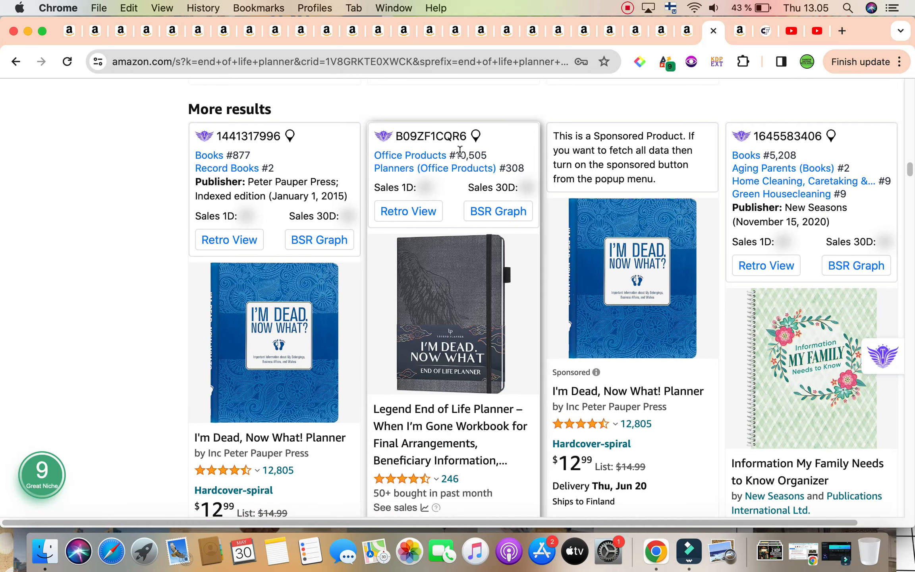
Step: Compare the ranks, publication dates, page counts and estimated sales of the independently published end of life planners
scroll(779, 167, "down", 10)
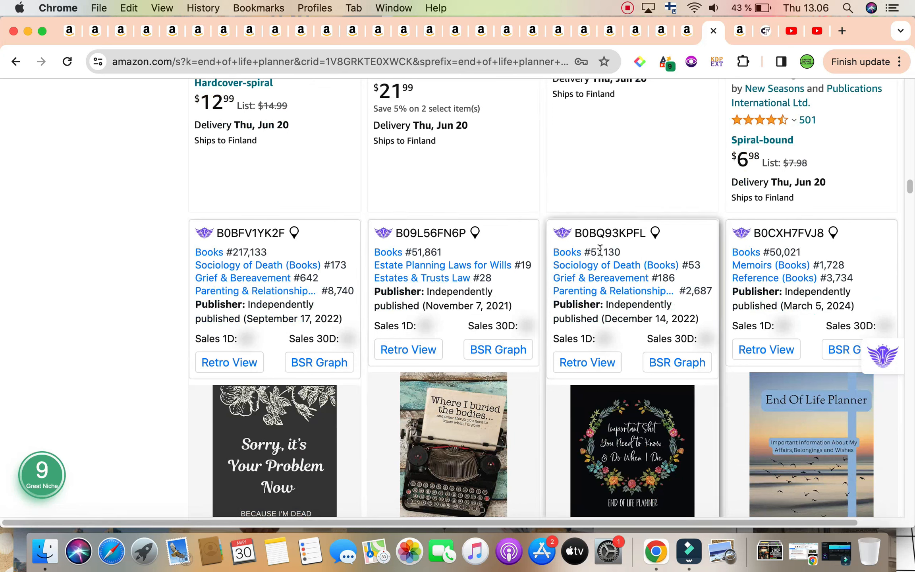
left_click(642, 250)
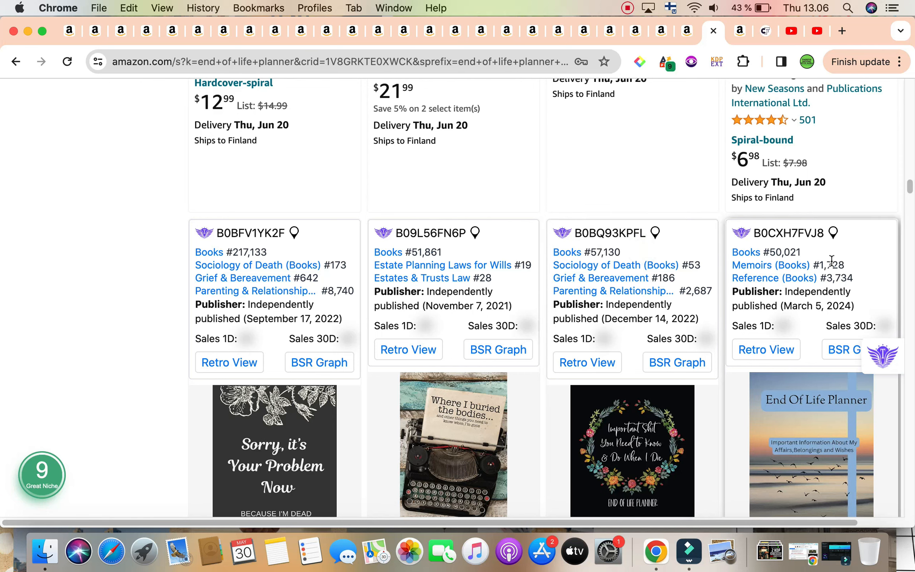
scroll(831, 250, "down", 5)
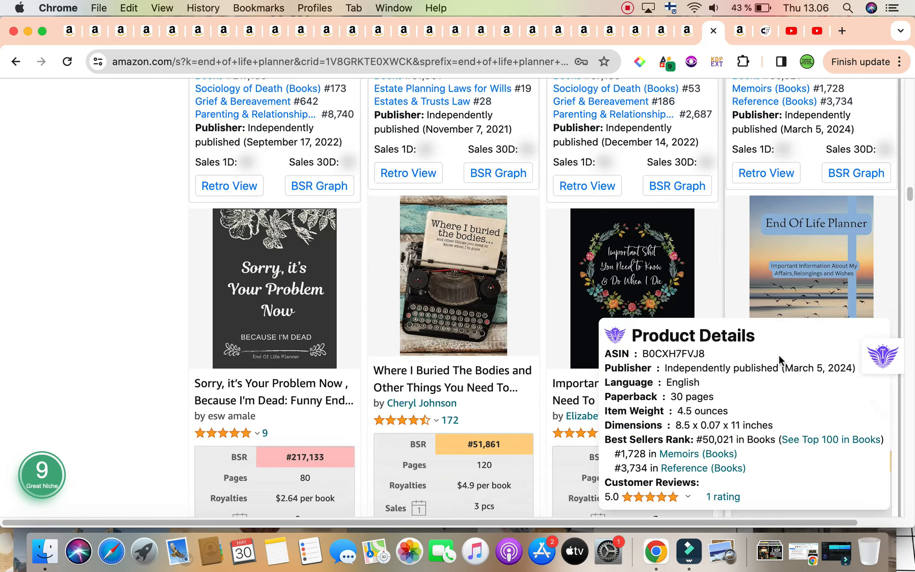
scroll(705, 245, "down", 2)
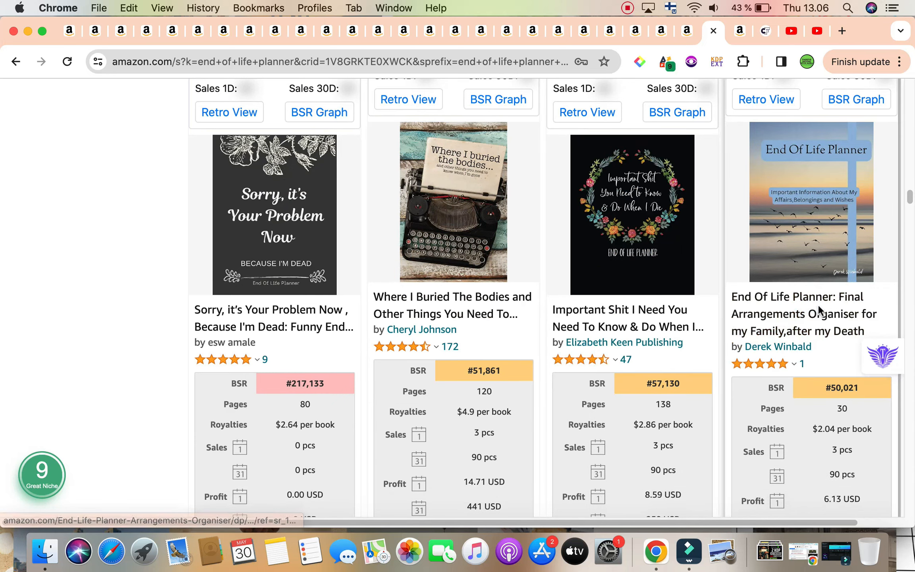
scroll(840, 306, "up", 4)
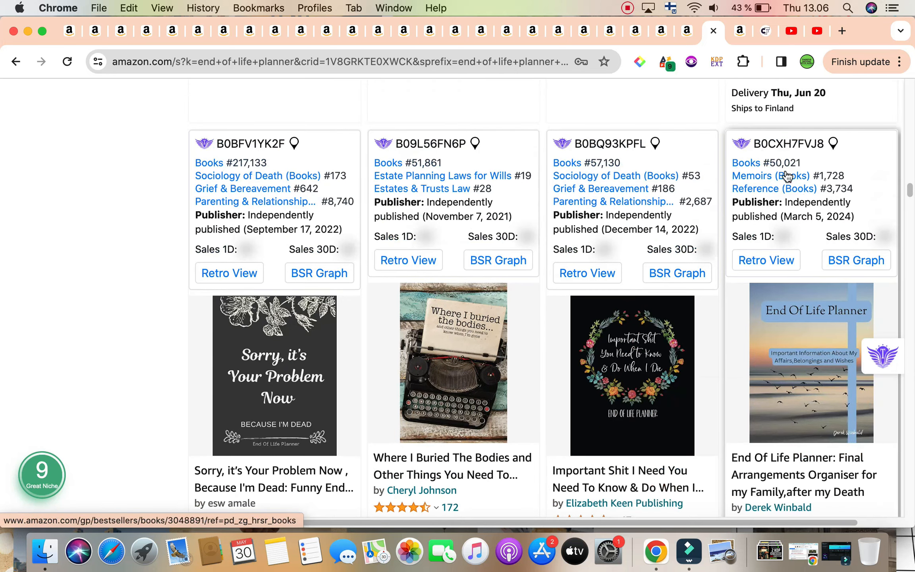
Step: Examine the ranks, page counts and royalties of the row with "End Of Life Planner: Final Arrangements Organiser", including the neighbouring book's rating breakdown
scroll(854, 266, "down", 3)
scroll(854, 241, "up", 3)
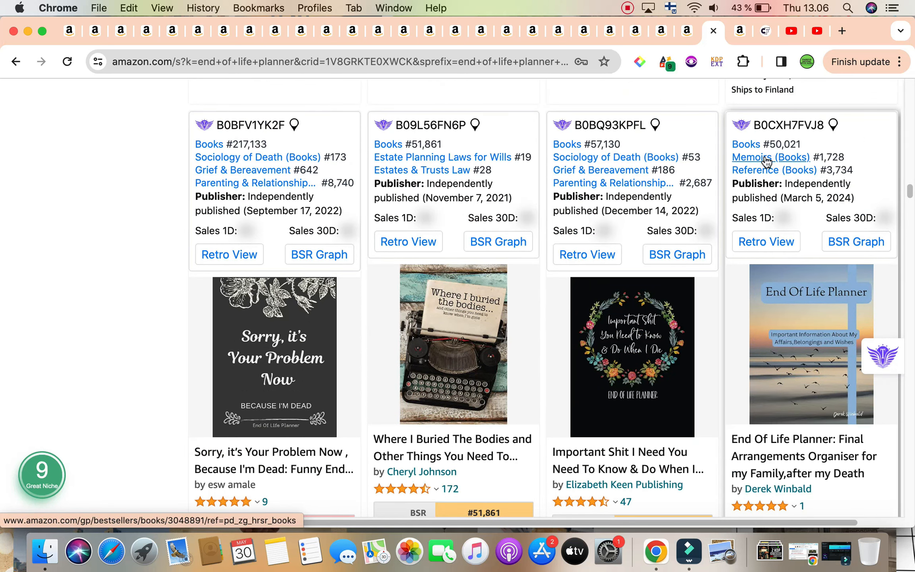
scroll(815, 398, "down", 5)
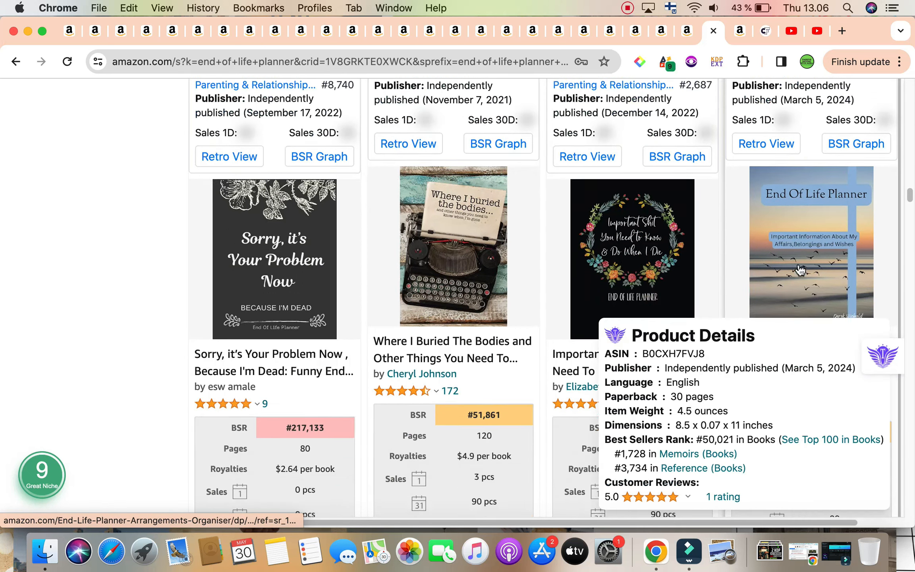
scroll(815, 399, "down", 1)
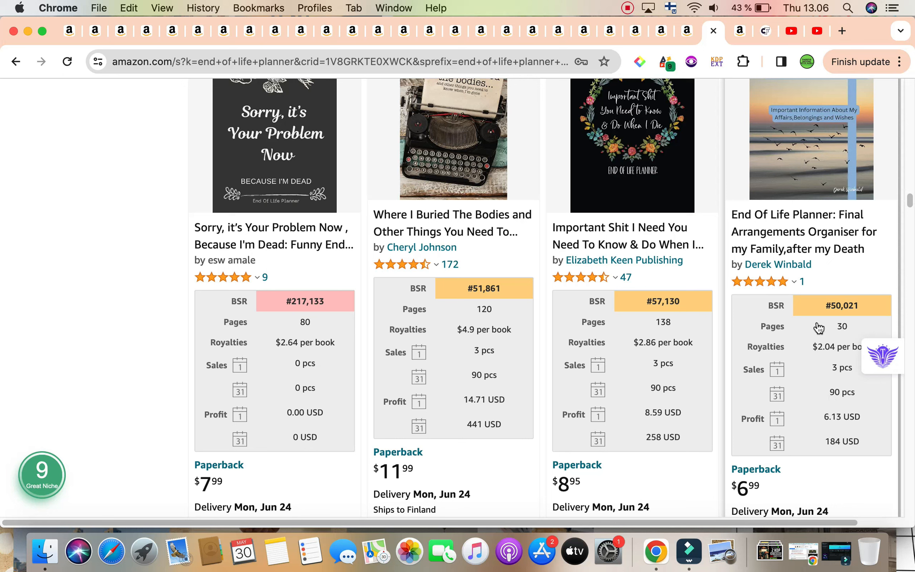
left_click(617, 293)
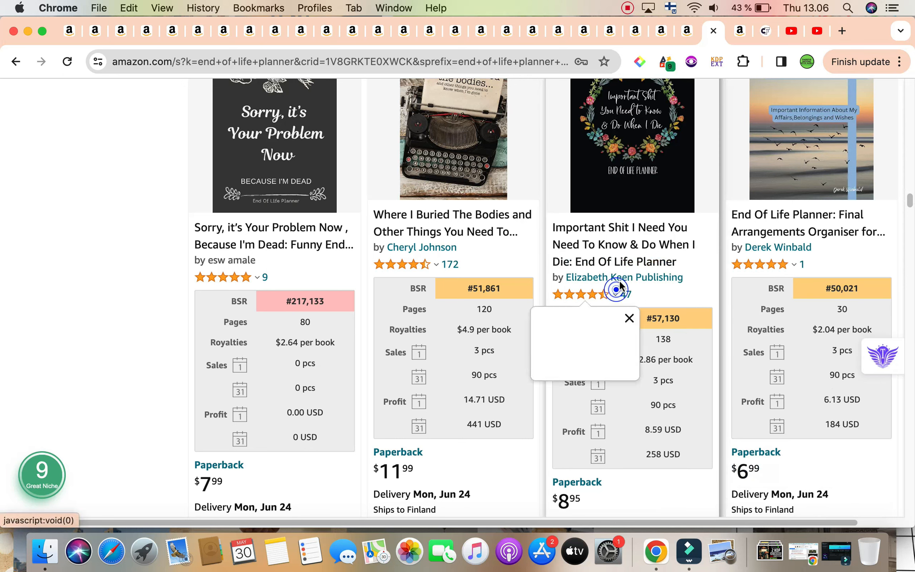
scroll(716, 460, "down", 5)
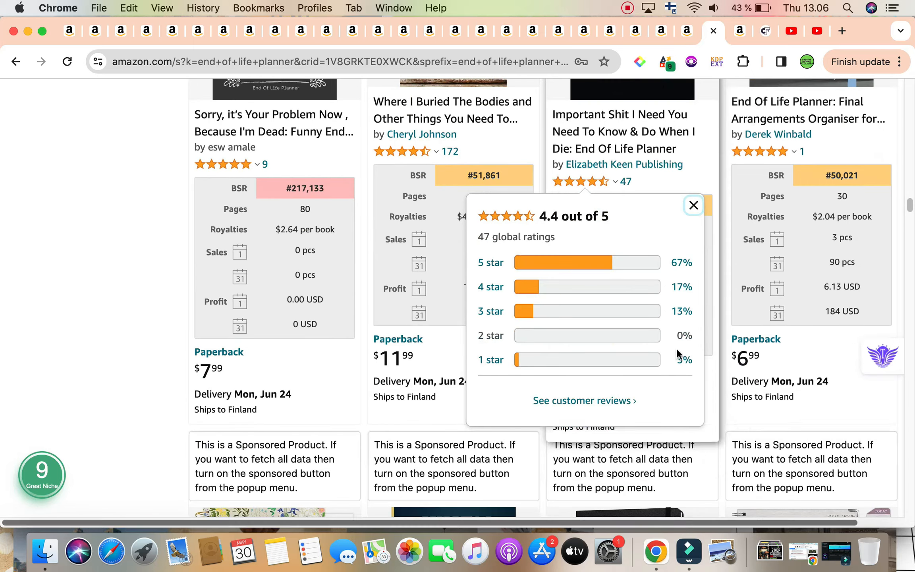
left_click(39, 372)
scroll(39, 371, "down", 5)
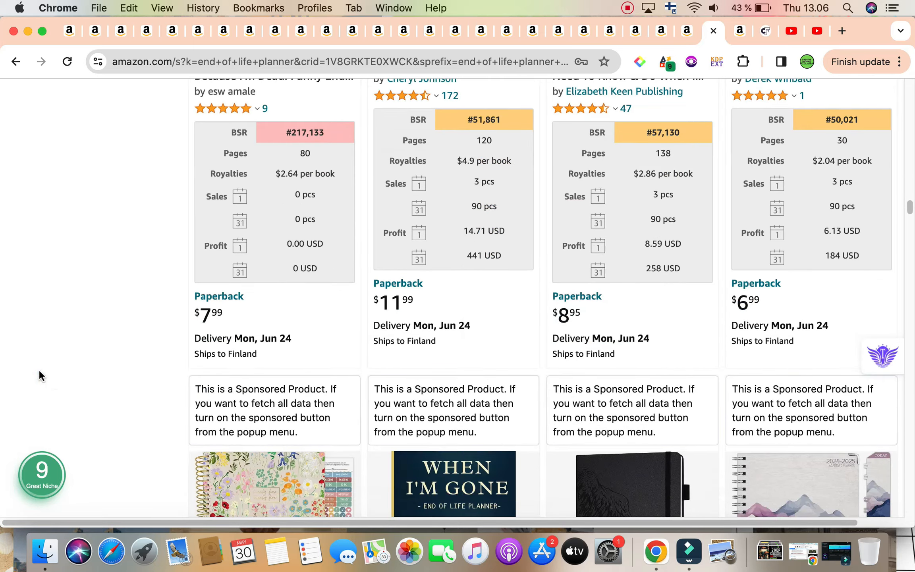
Step: Compare the ranks, publishers, publication dates and estimated sales of the remaining end of life planner listings, then return to the niche statistics
scroll(39, 373, "down", 20)
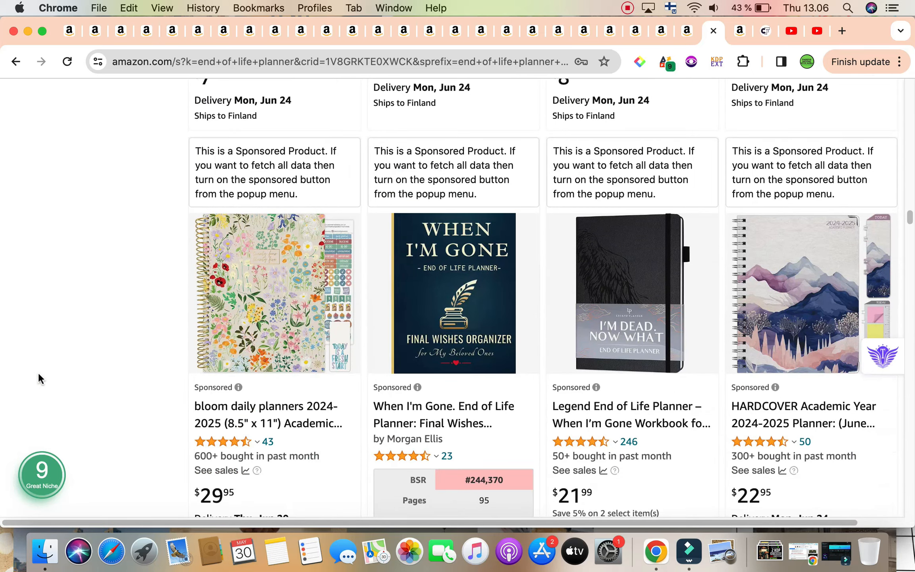
scroll(39, 375, "down", 2)
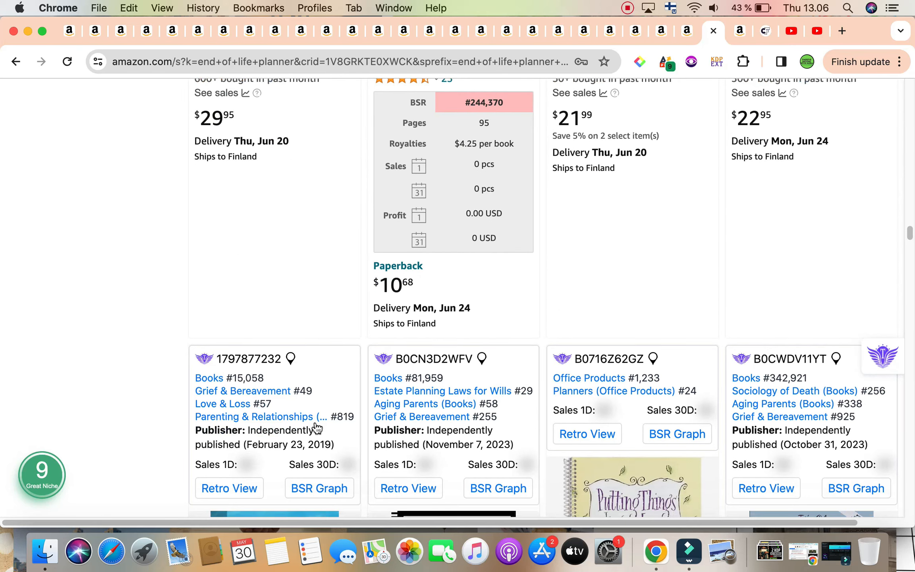
scroll(254, 412, "down", 7)
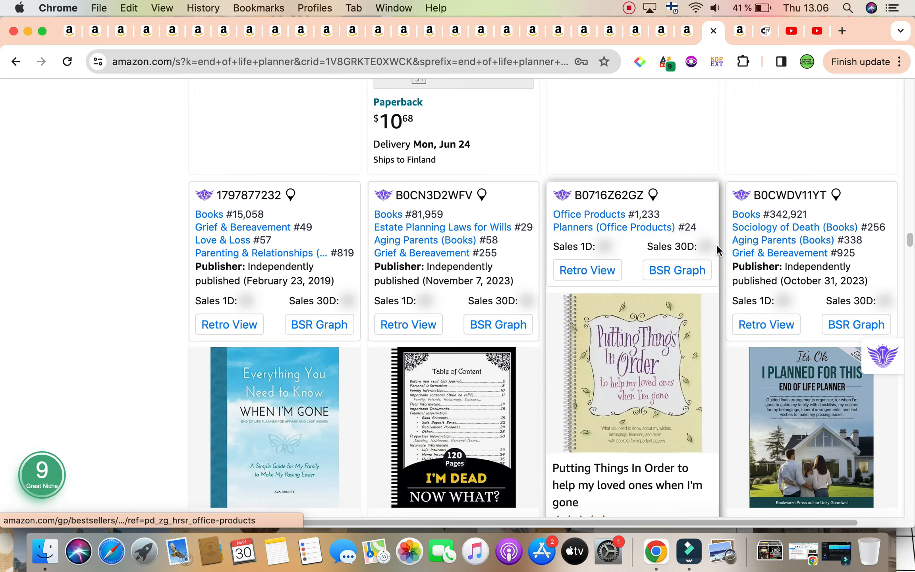
scroll(720, 250, "down", 3)
scroll(720, 250, "down", 20)
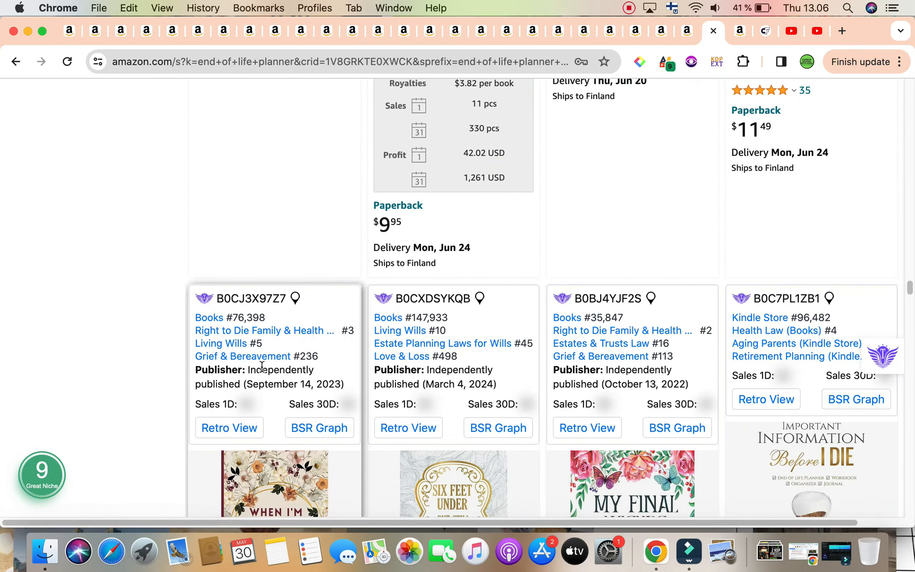
scroll(396, 391, "down", 4)
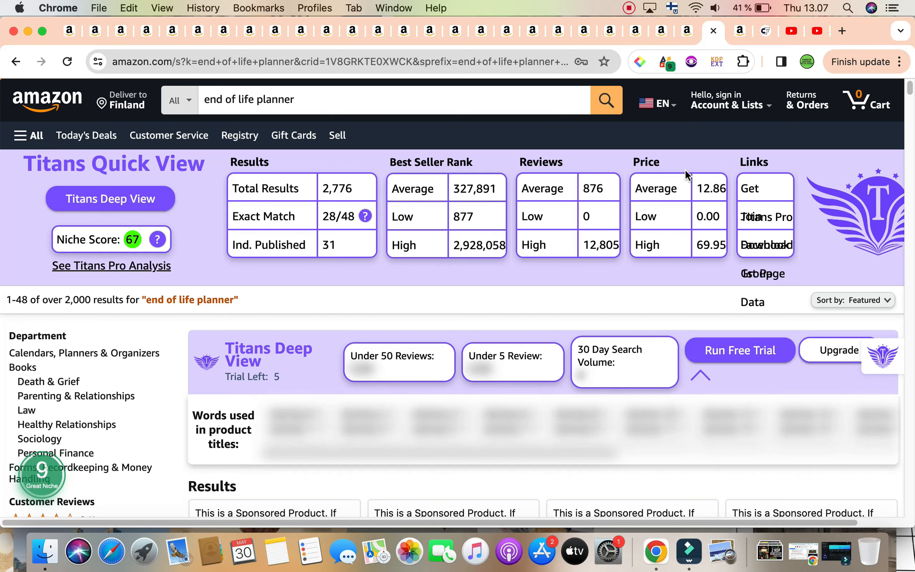
Step: Open the Amazon results for "social scenario workbook for ADHD" and examine the niche statistics and the sales data of "The ADHD Workbook for Kids"
left_click(737, 31)
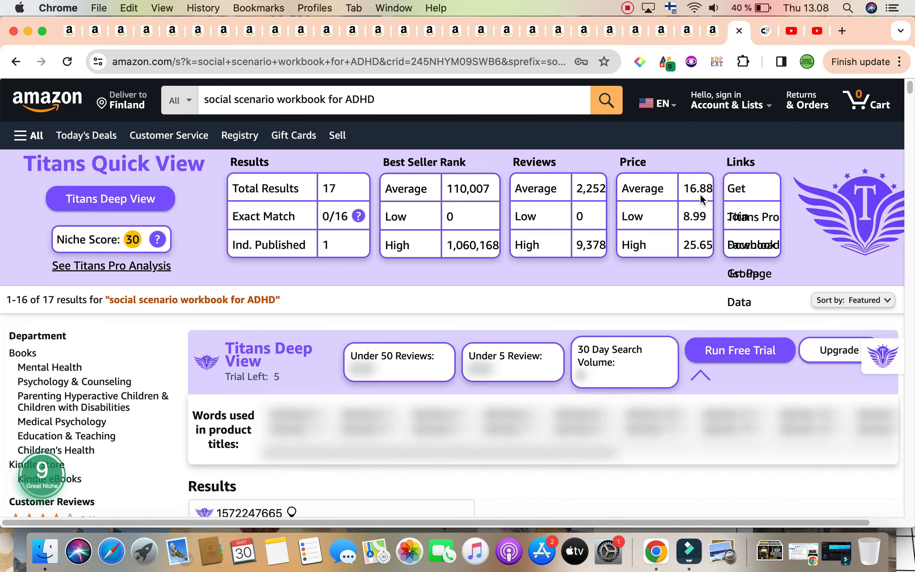
scroll(485, 471, "down", 10)
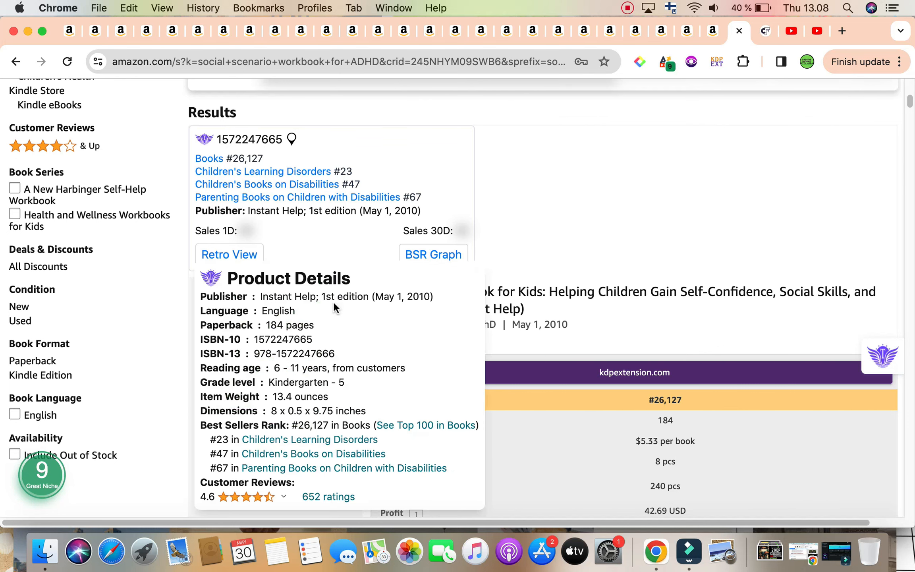
scroll(723, 215, "down", 3)
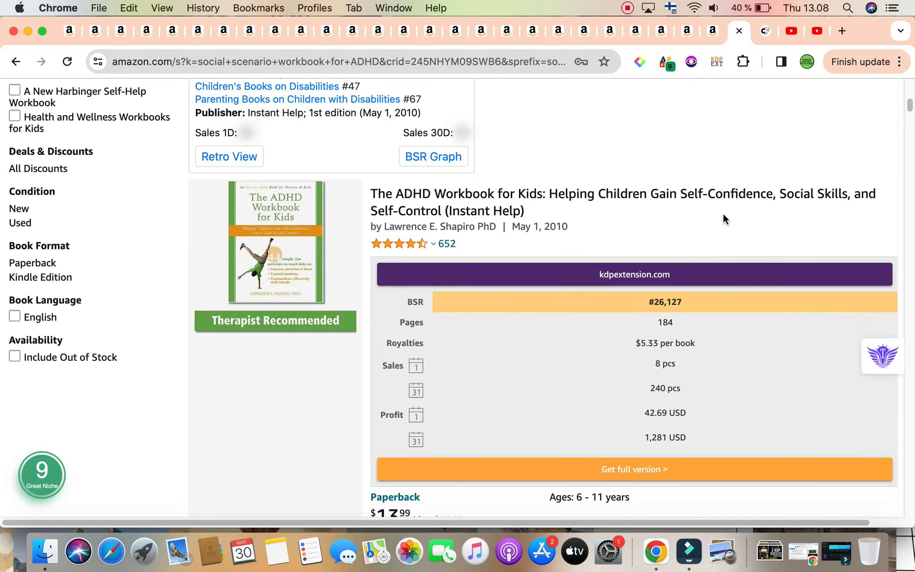
left_click(688, 306)
left_click(671, 434)
Step: Examine the category ranks, publisher, royalties and estimated sales of "Social Skills Activities for Kids"
scroll(671, 433, "down", 20)
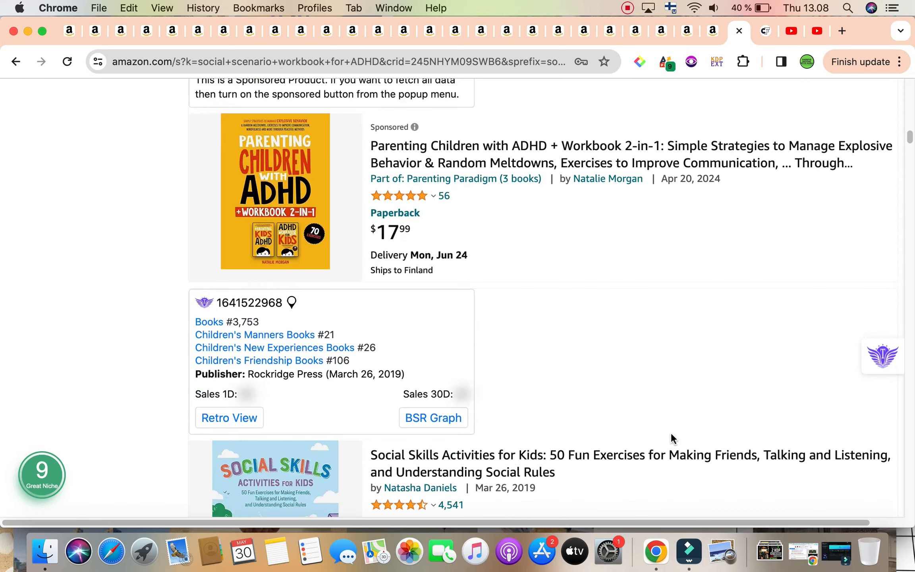
scroll(670, 432, "down", 2)
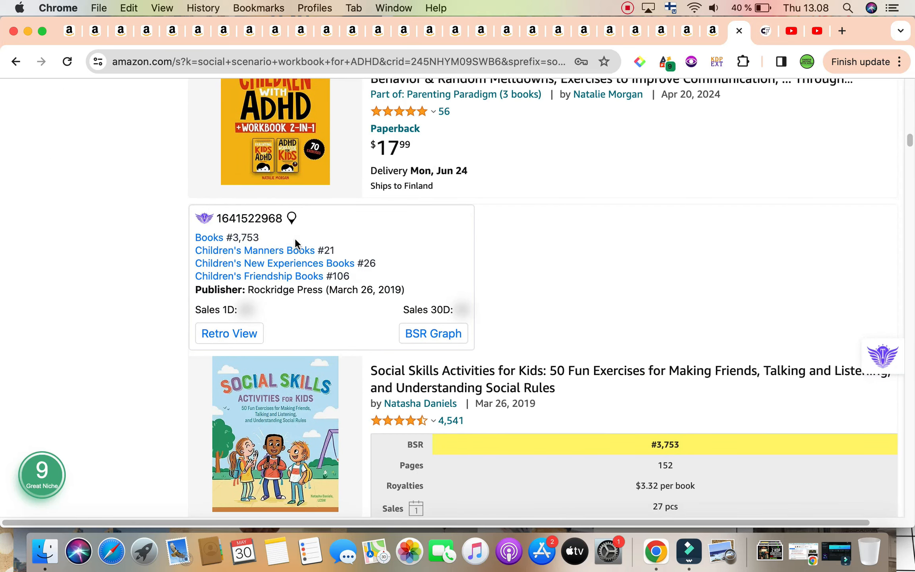
scroll(614, 398, "down", 3)
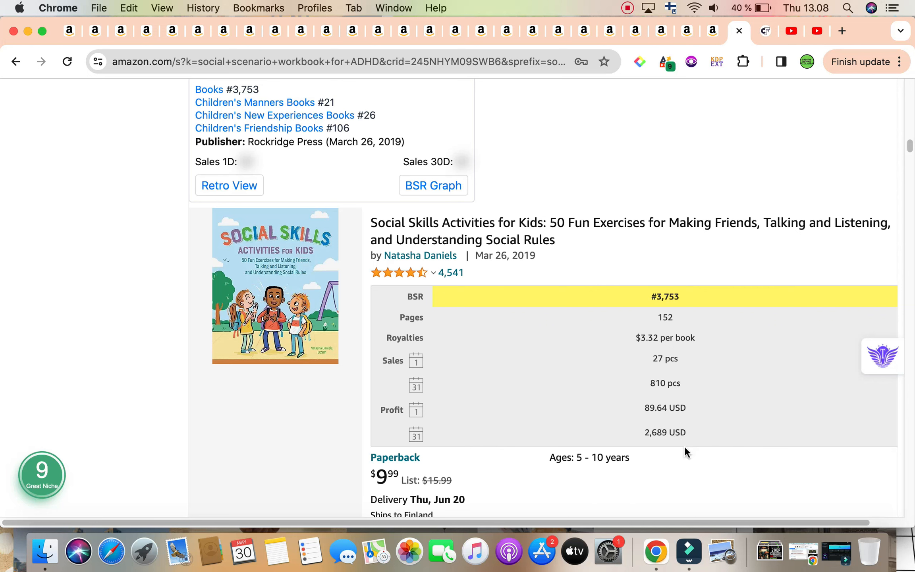
Step: Examine the best seller ranks, cover, reviews and estimated profit of "Thriving with ADHD Workbook for Kids"
scroll(685, 445, "down", 15)
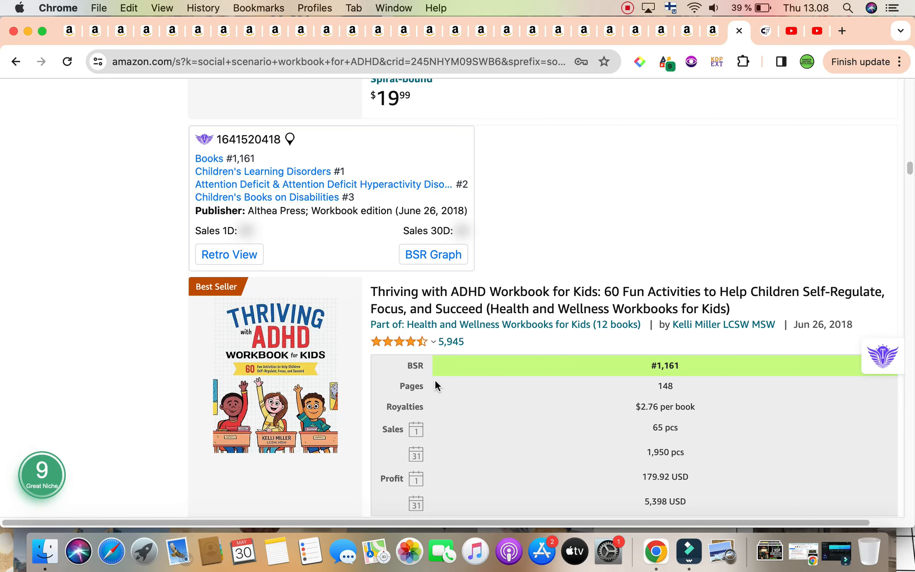
scroll(435, 379, "down", 3)
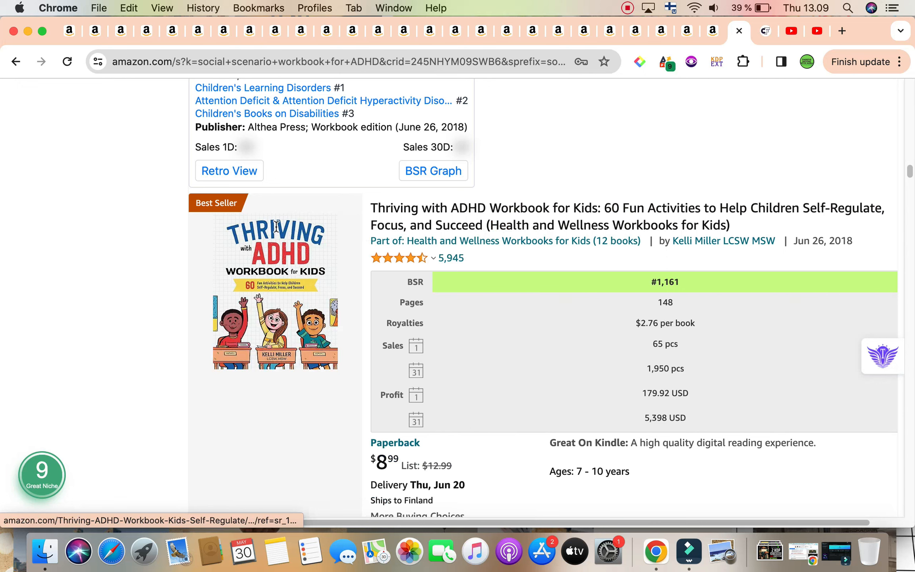
mouse_move(322, 208)
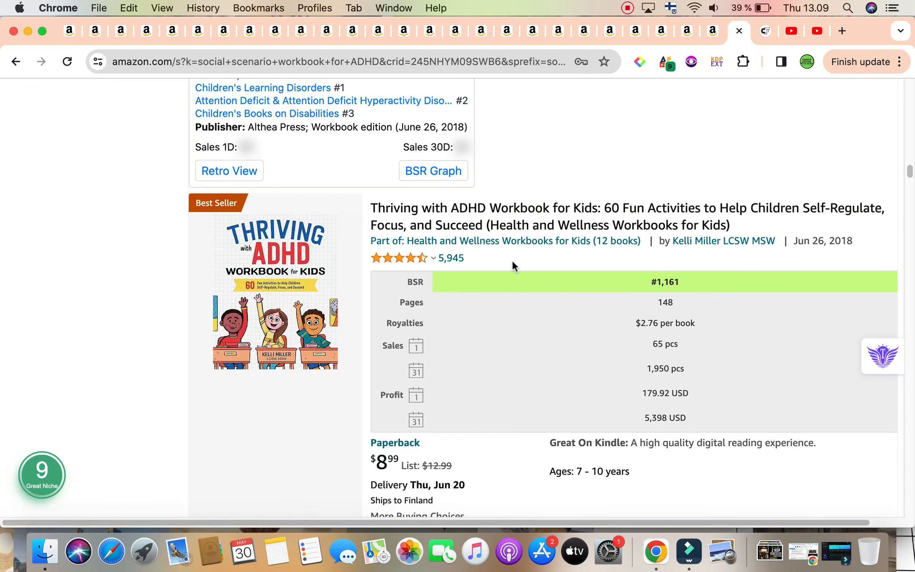
Step: Review the ranks of "CBT Toolbox for Children and Adolescents" and the listings under More results, then return to the niche statistics
scroll(512, 259, "down", 10)
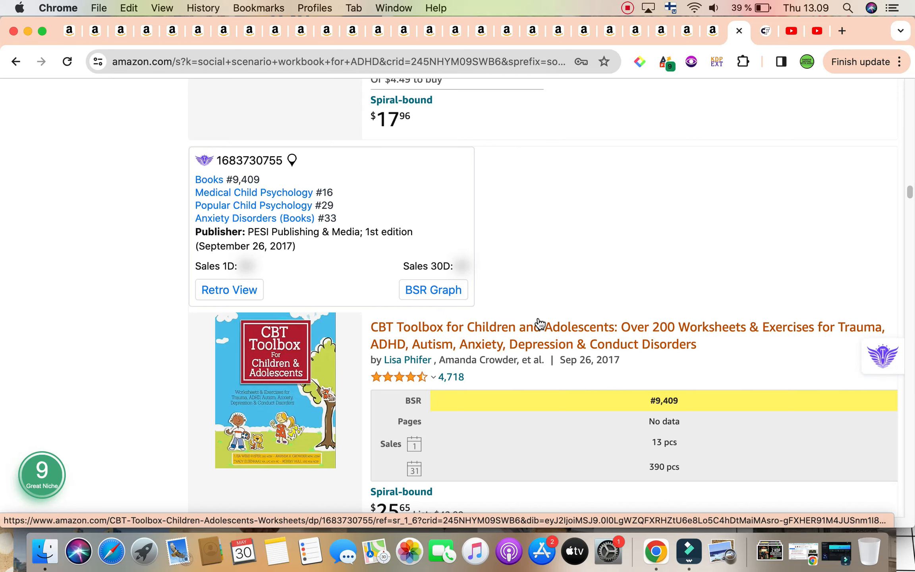
scroll(539, 320, "down", 15)
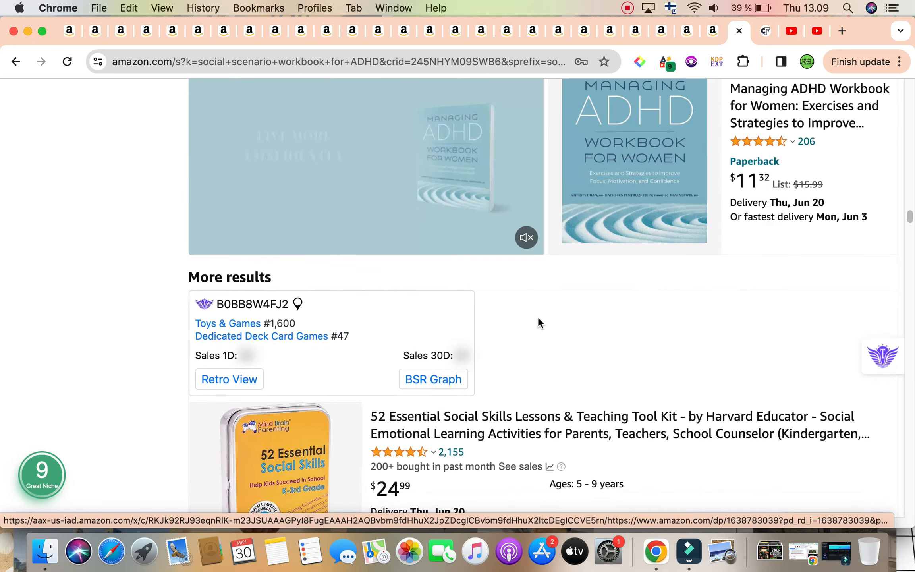
scroll(538, 322, "down", 5)
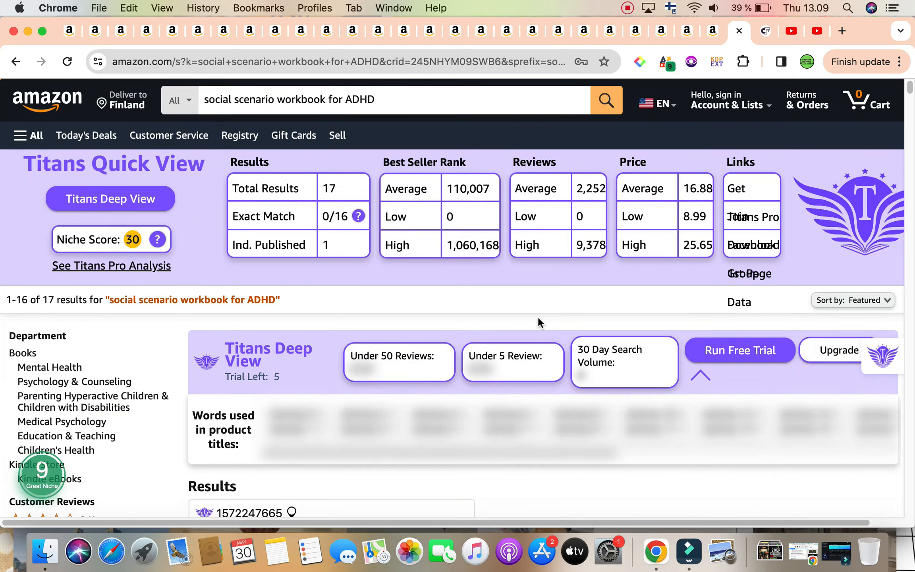
left_click(628, 8)
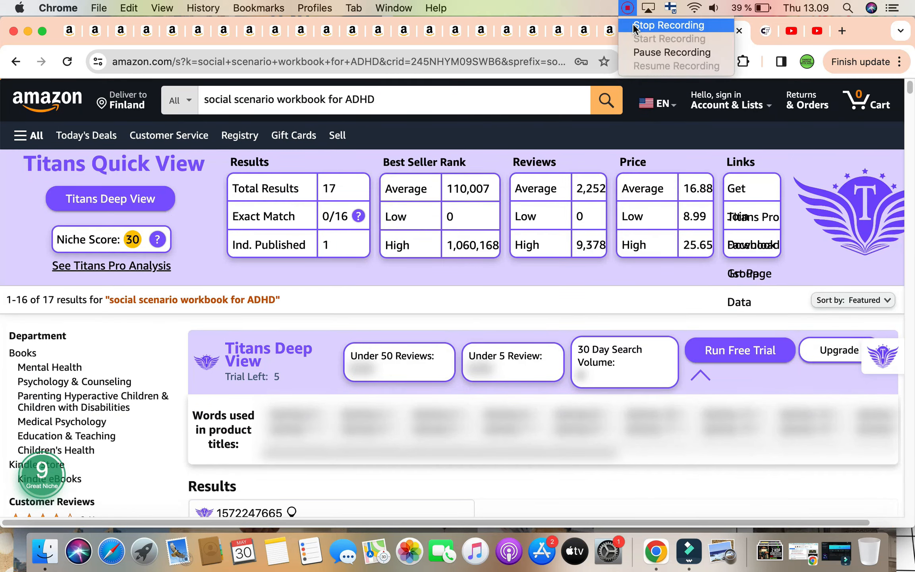